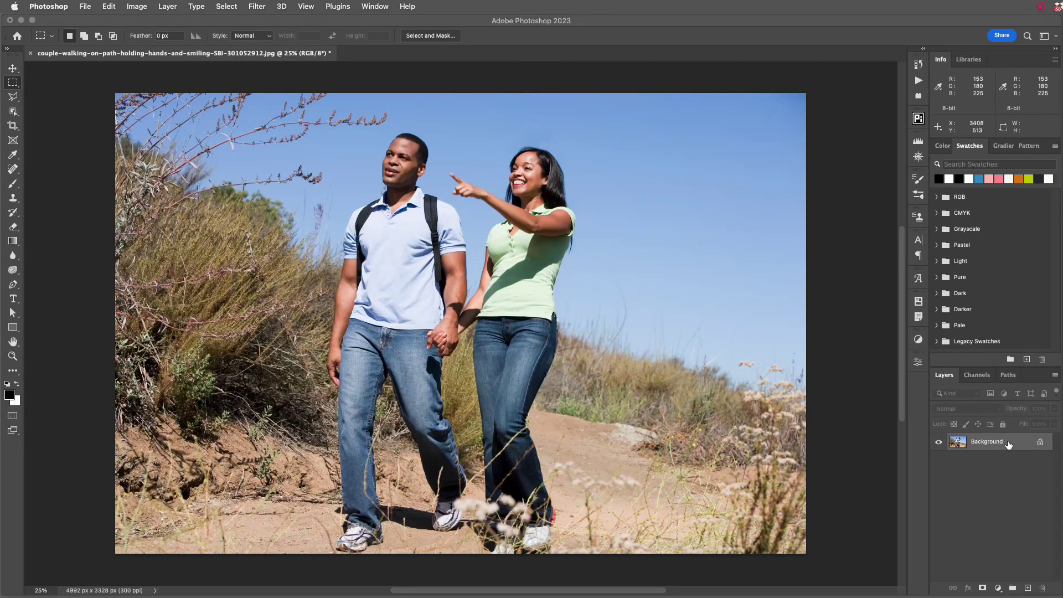
Duplicate the Background layer and select the woman on the copy with the Object Selection tool
{"action": "left_click_drag", "start_coordinate": [1003, 442], "coordinate": [1026, 586]}
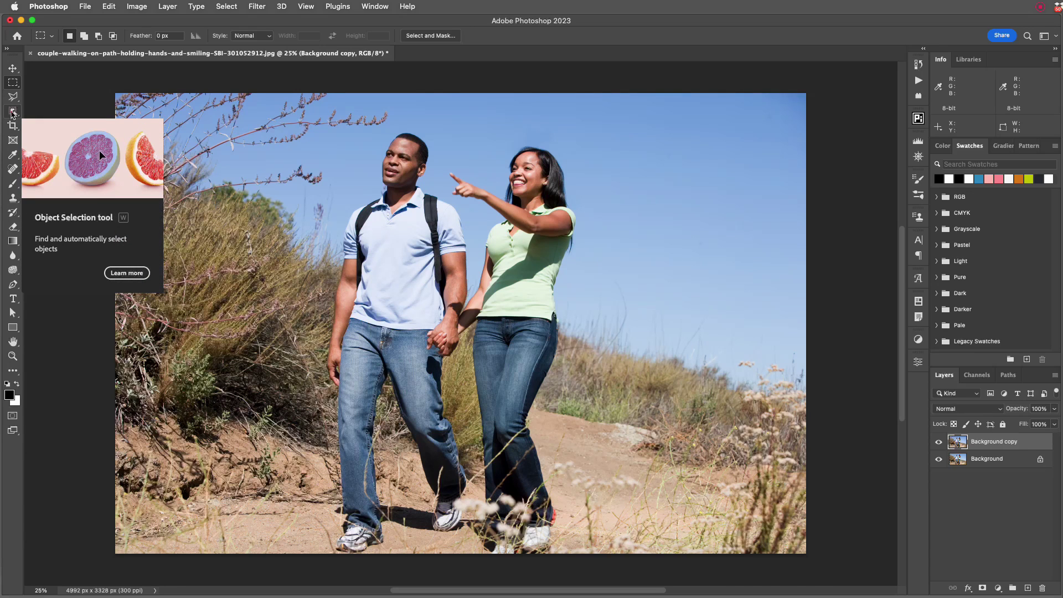
{"action": "left_click", "coordinate": [13, 114]}
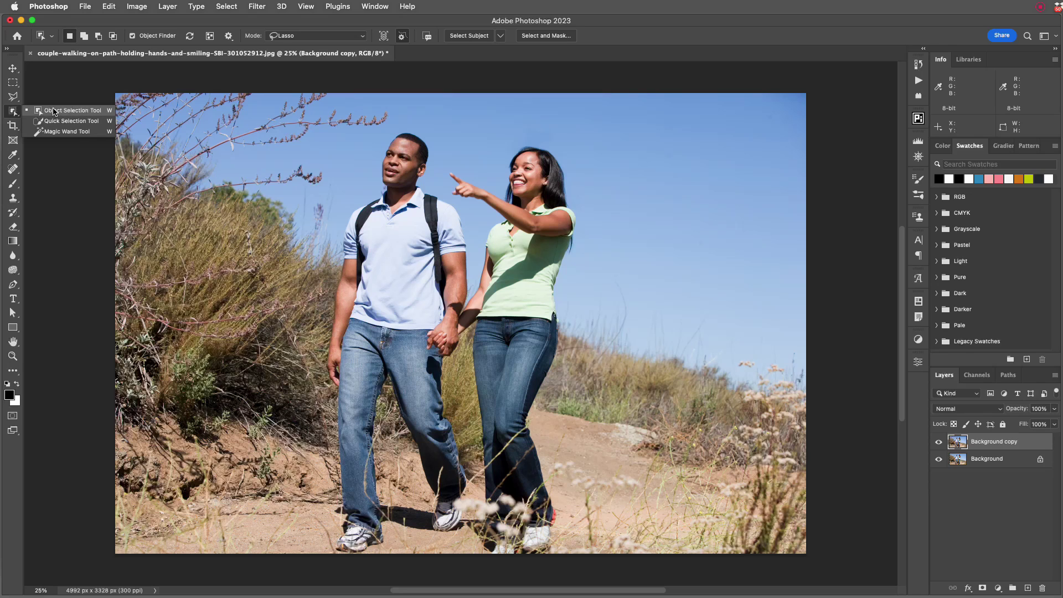
{"action": "left_click", "coordinate": [53, 111]}
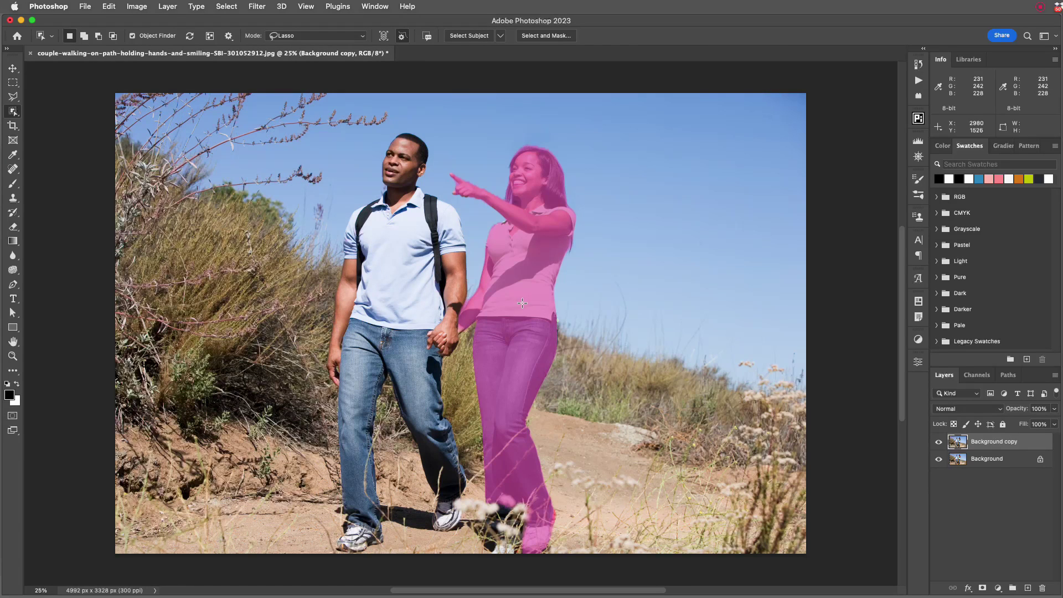
{"action": "left_click", "coordinate": [521, 275]}
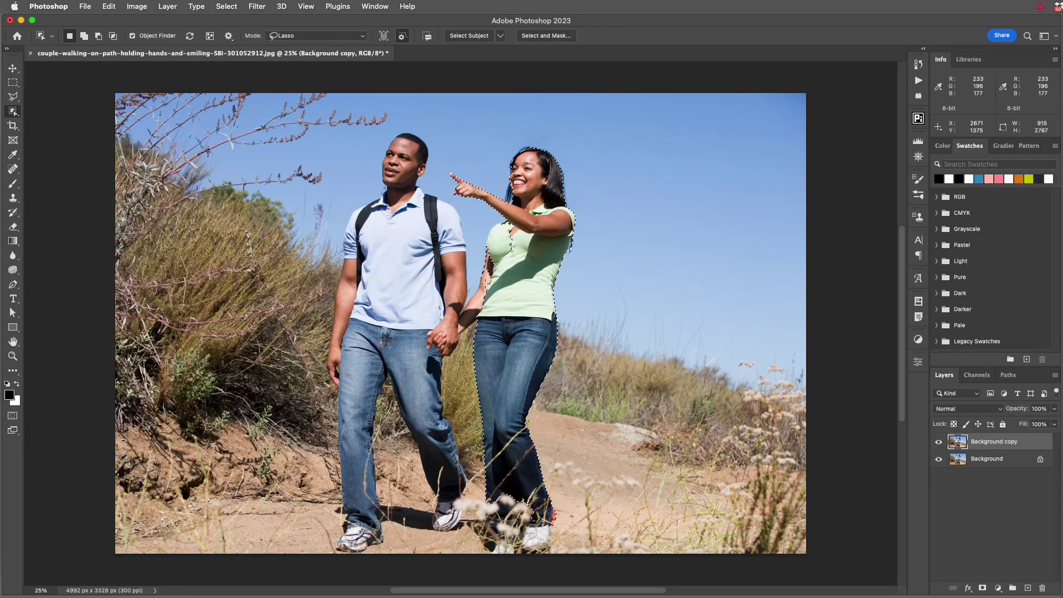
Add the woman's missed forearm and the edge beside her shirt to the selection by lassoing around them
{"action": "key", "text": "shift"}
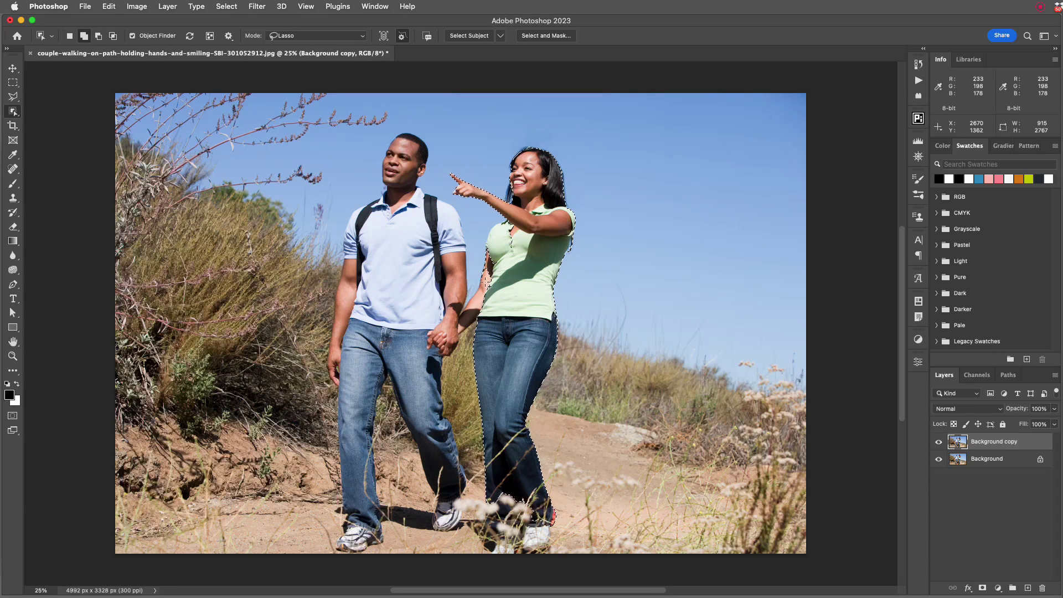
{"action": "mouse_move", "coordinate": [486, 283]}
{"action": "left_mouse_down"}
{"action": "mouse_move", "coordinate": [477, 260]}
{"action": "mouse_move", "coordinate": [474, 306]}
{"action": "left_mouse_up"}
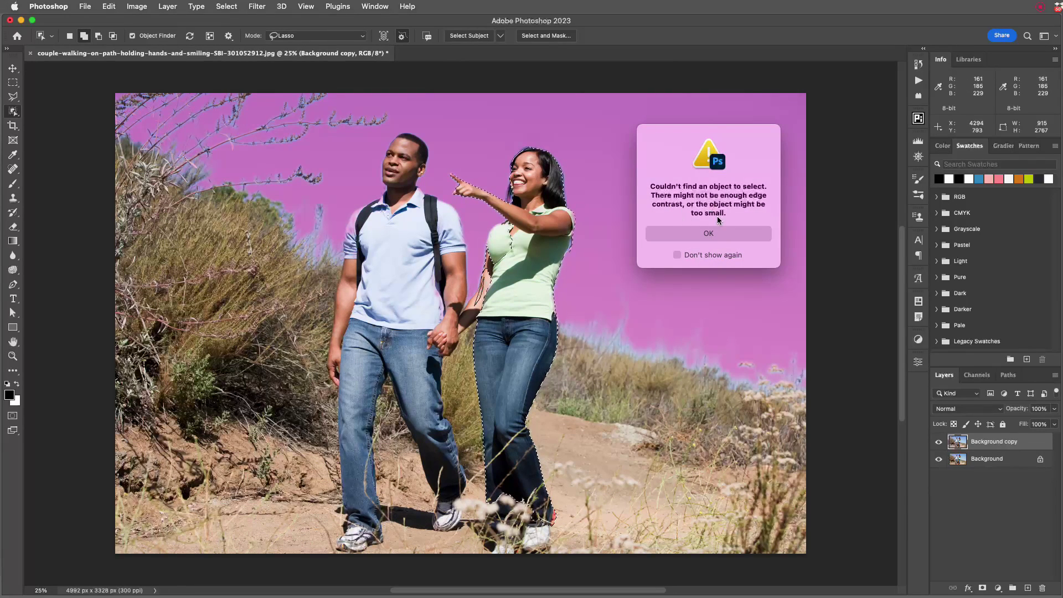
{"action": "left_click", "coordinate": [715, 234]}
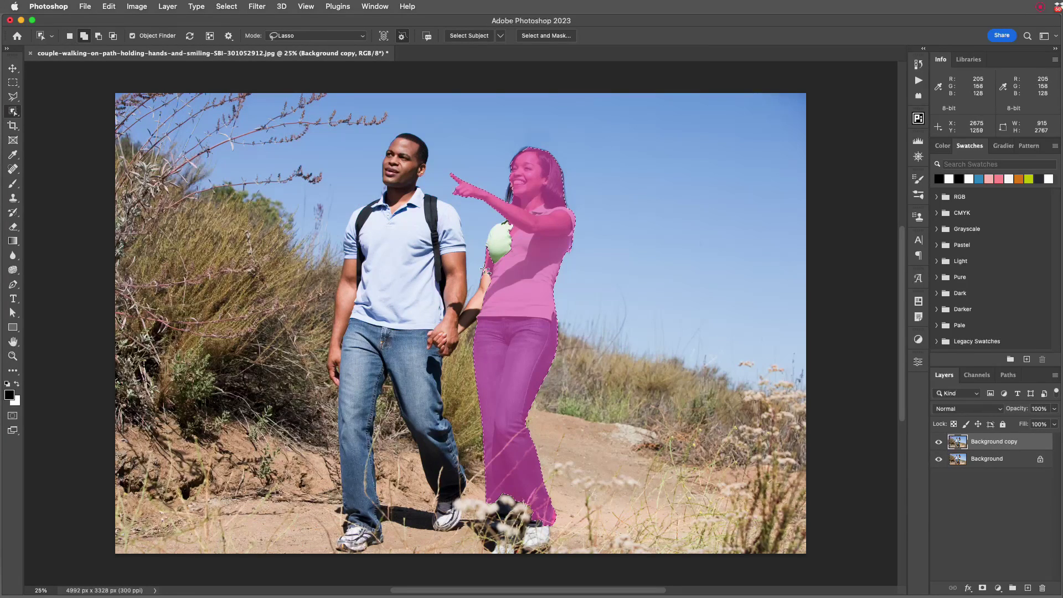
{"action": "mouse_move", "coordinate": [485, 270]}
{"action": "left_mouse_down"}
{"action": "mouse_move", "coordinate": [458, 329]}
{"action": "mouse_move", "coordinate": [499, 289]}
{"action": "mouse_move", "coordinate": [501, 264]}
{"action": "mouse_move", "coordinate": [508, 292]}
{"action": "left_mouse_up"}
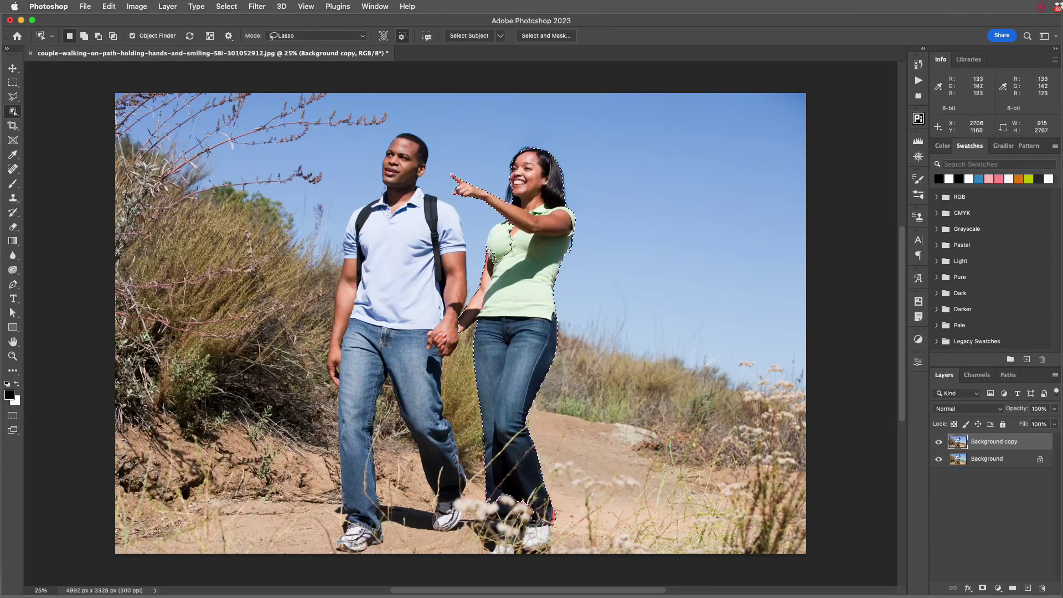
{"action": "key", "text": "shift"}
{"action": "mouse_move", "coordinate": [485, 258]}
{"action": "left_mouse_down"}
{"action": "mouse_move", "coordinate": [498, 222]}
{"action": "mouse_move", "coordinate": [515, 225]}
{"action": "mouse_move", "coordinate": [526, 246]}
{"action": "mouse_move", "coordinate": [494, 266]}
{"action": "left_mouse_up"}
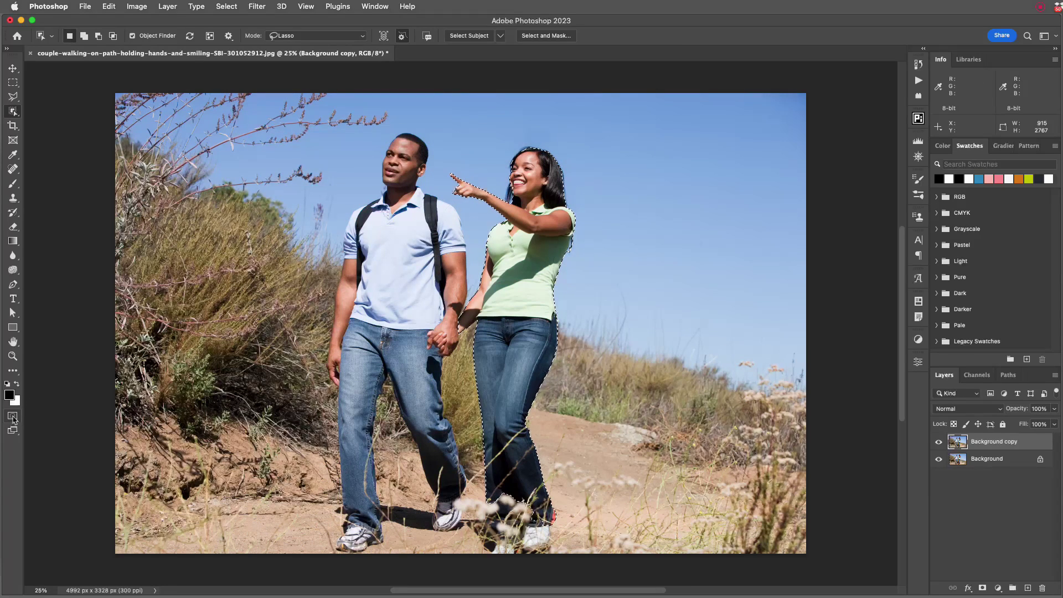
Show the selection as a Quick Mask and brush in white along the woman's hair beside her neck to include it
{"action": "left_click", "coordinate": [12, 416]}
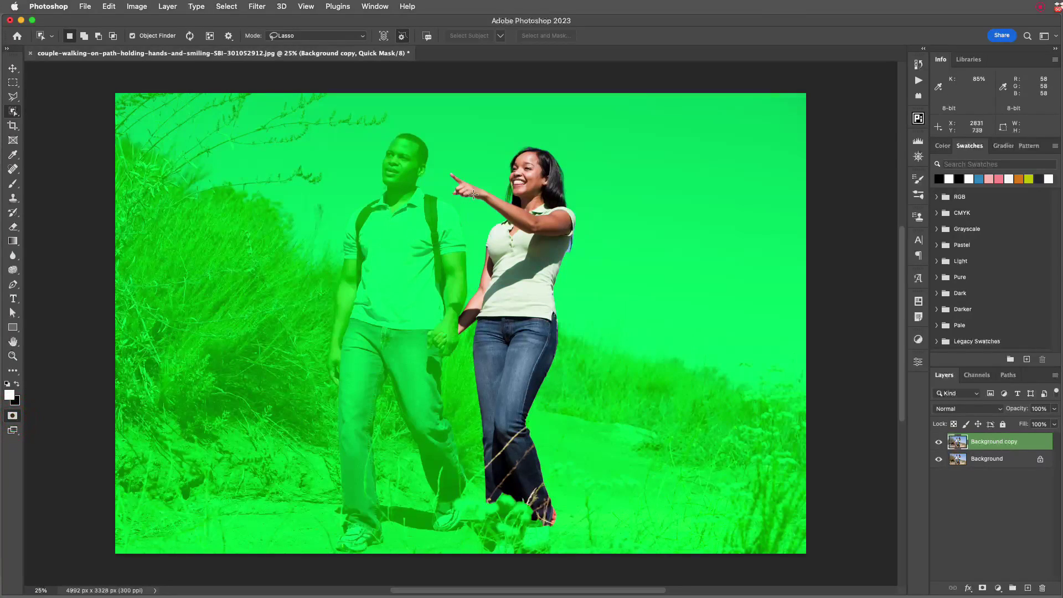
{"action": "left_click", "coordinate": [12, 183]}
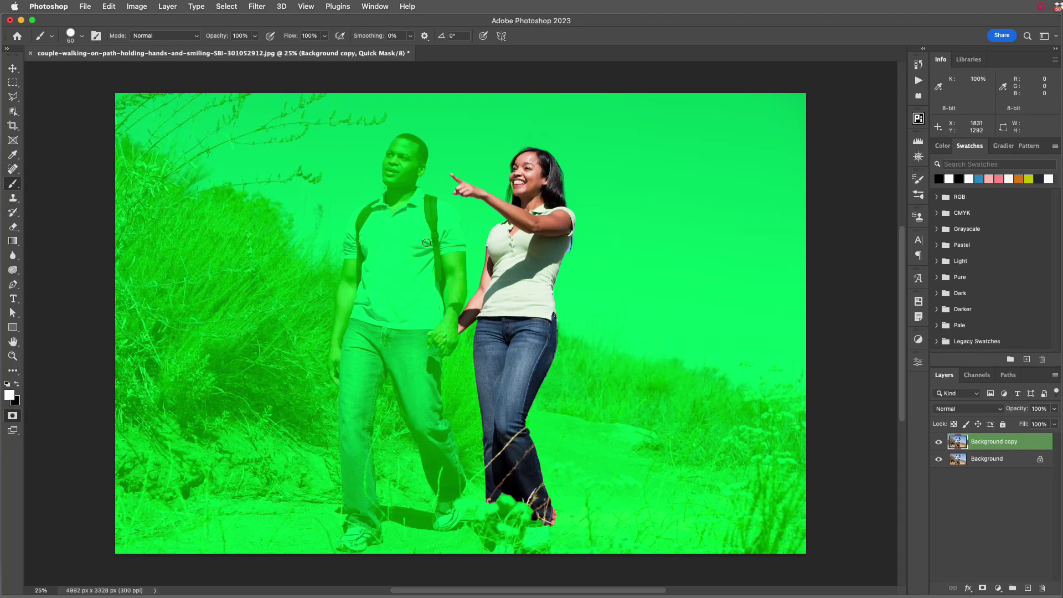
{"action": "left_click_drag", "start_coordinate": [512, 184], "coordinate": [508, 200]}
Try masking out part of the woman's shirt with a black brush, undo the stroke, and return to white
{"action": "left_click", "coordinate": [16, 383]}
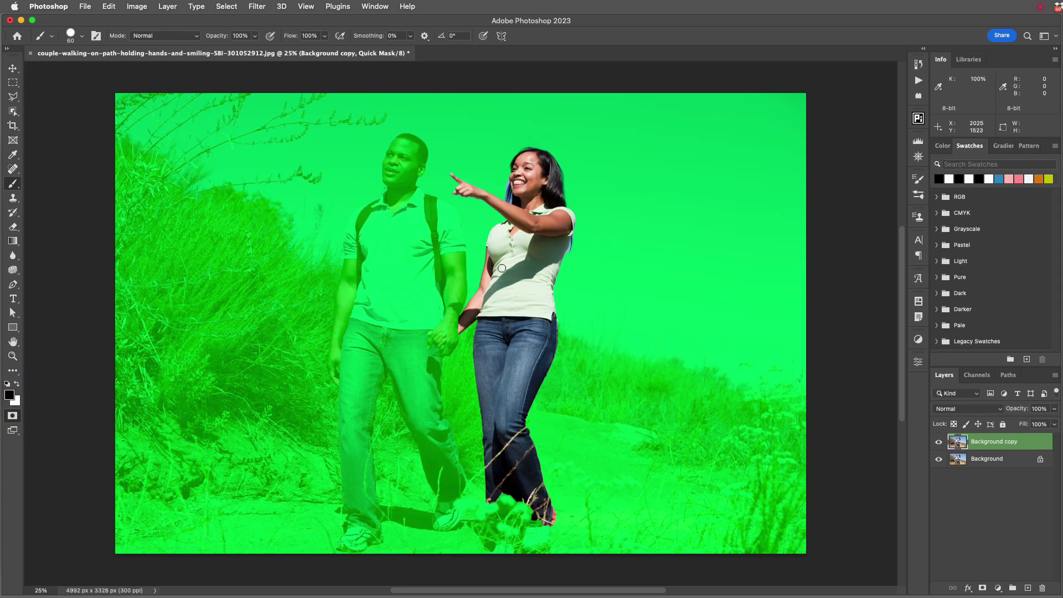
{"action": "mouse_move", "coordinate": [574, 292]}
{"action": "left_mouse_down"}
{"action": "mouse_move", "coordinate": [529, 307]}
{"action": "mouse_move", "coordinate": [556, 289]}
{"action": "left_mouse_up"}
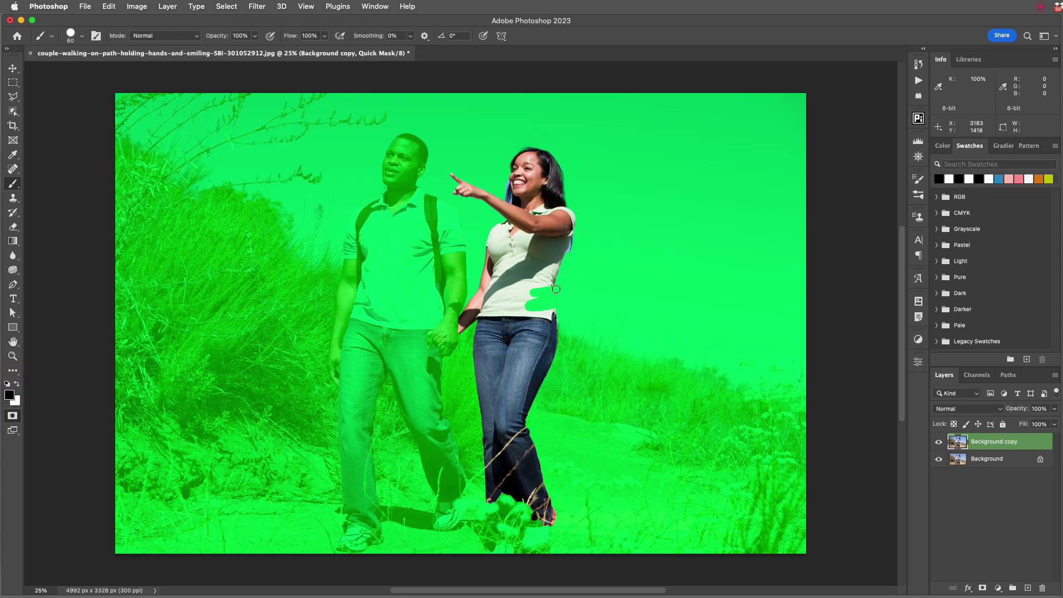
{"action": "key", "text": "super+z"}
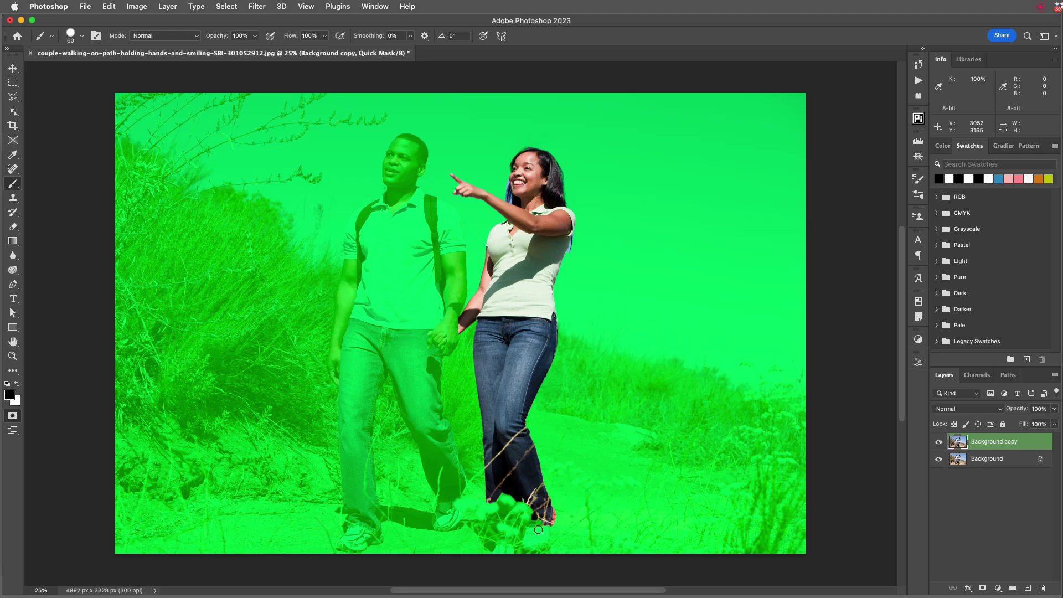
{"action": "left_click", "coordinate": [17, 383]}
Paint white over the woman's shoes and the flowers around her feet to add them to the selection
{"action": "mouse_move", "coordinate": [547, 526]}
{"action": "left_mouse_down"}
{"action": "mouse_move", "coordinate": [549, 550]}
{"action": "mouse_move", "coordinate": [516, 544]}
{"action": "left_mouse_up"}
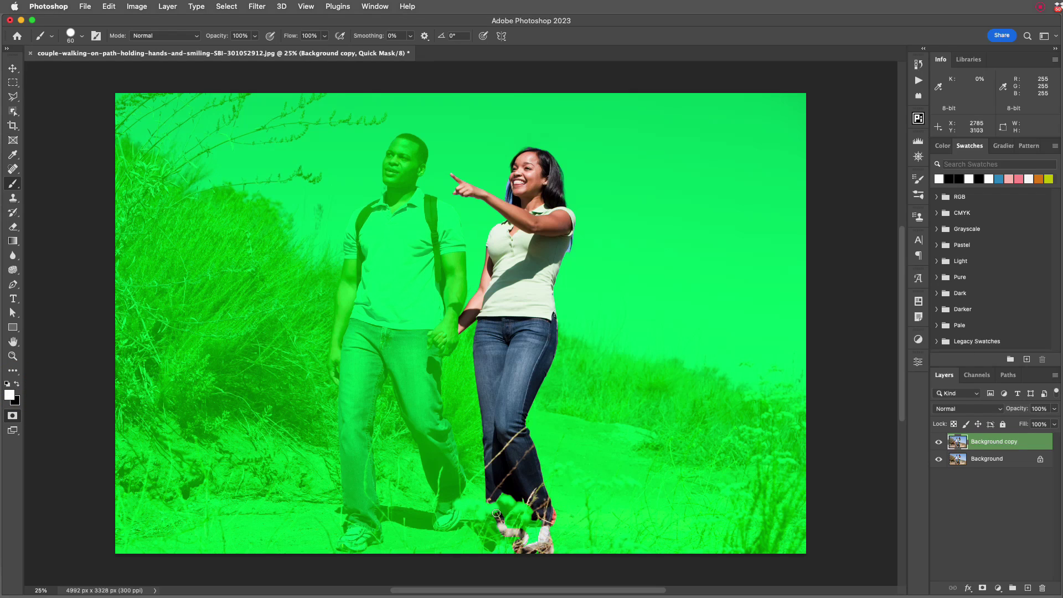
{"action": "left_click_drag", "start_coordinate": [503, 496], "coordinate": [531, 535]}
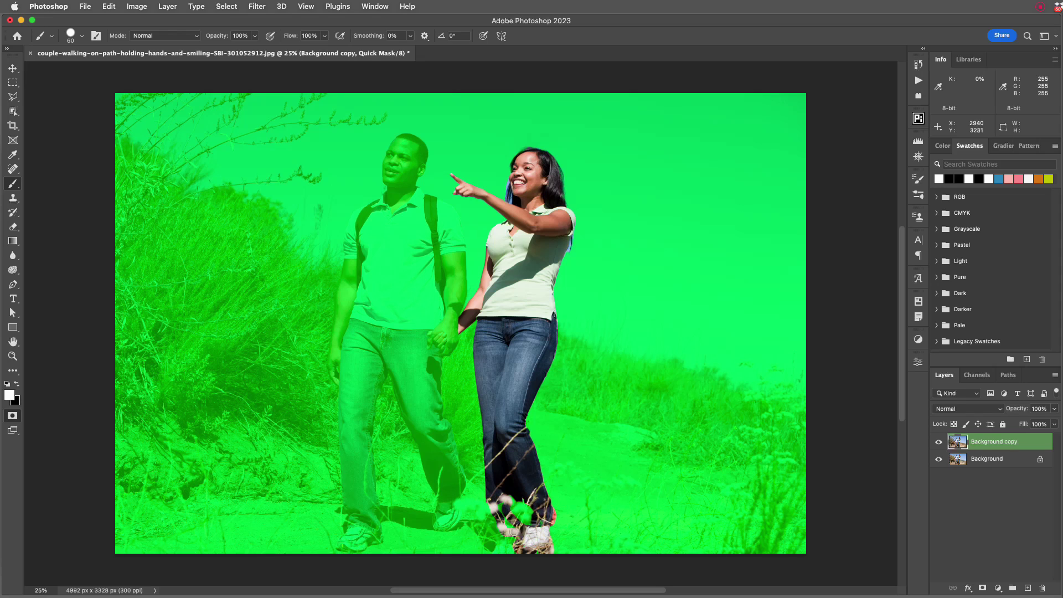
{"action": "left_click", "coordinate": [540, 538]}
Extend the mask with straight white strokes along the woman's back and around her hair, and exit Quick Mask mode
{"action": "left_click", "coordinate": [567, 249]}
{"action": "left_click", "coordinate": [551, 287], "text": "shift"}
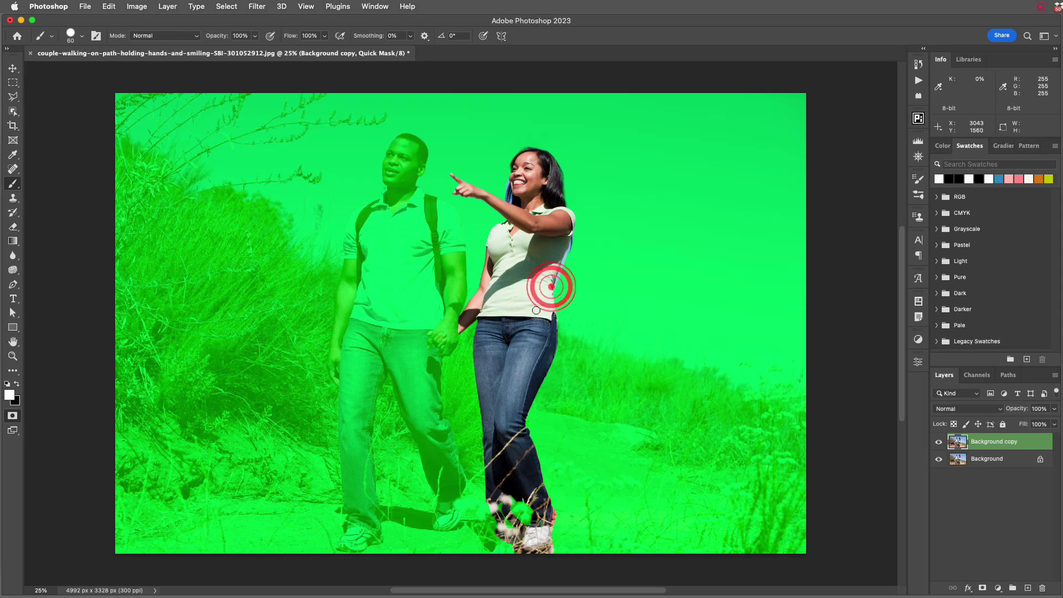
{"action": "left_click", "coordinate": [552, 324], "text": "shift"}
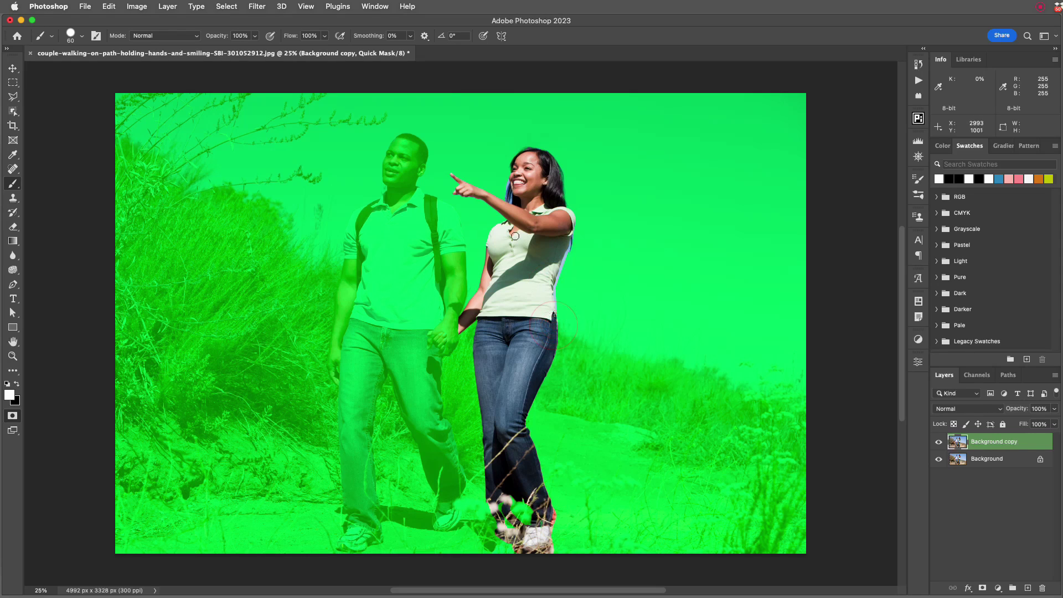
{"action": "left_click", "coordinate": [560, 203], "text": "shift"}
{"action": "left_click", "coordinate": [557, 165], "text": "shift"}
{"action": "left_click", "coordinate": [520, 155], "text": "shift"}
{"action": "left_click", "coordinate": [12, 415]}
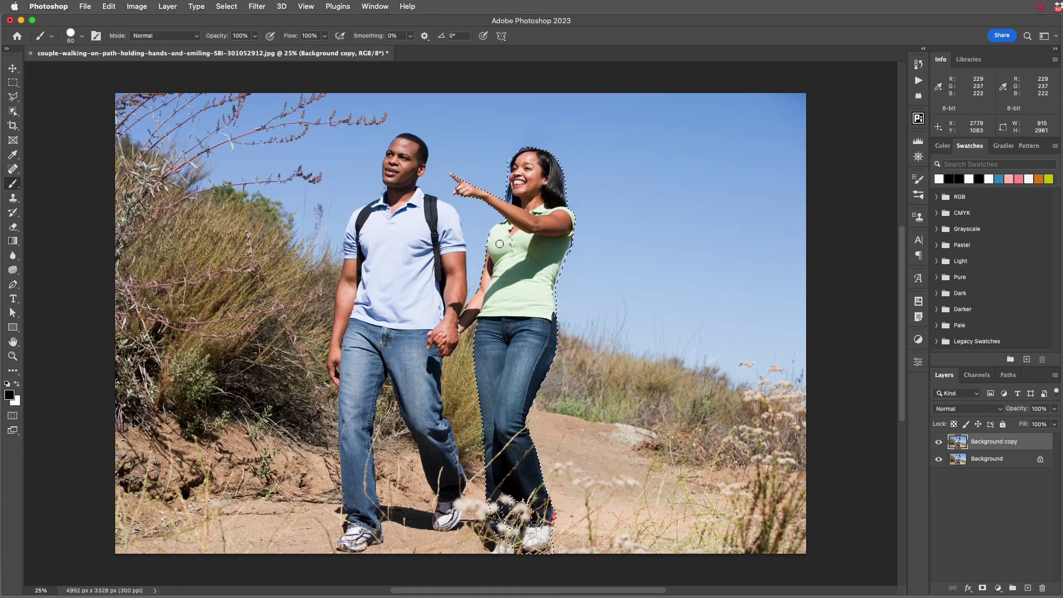
Remove the selected woman from the Background copy layer with Delete and Fill Selection
{"action": "left_click", "coordinate": [12, 81]}
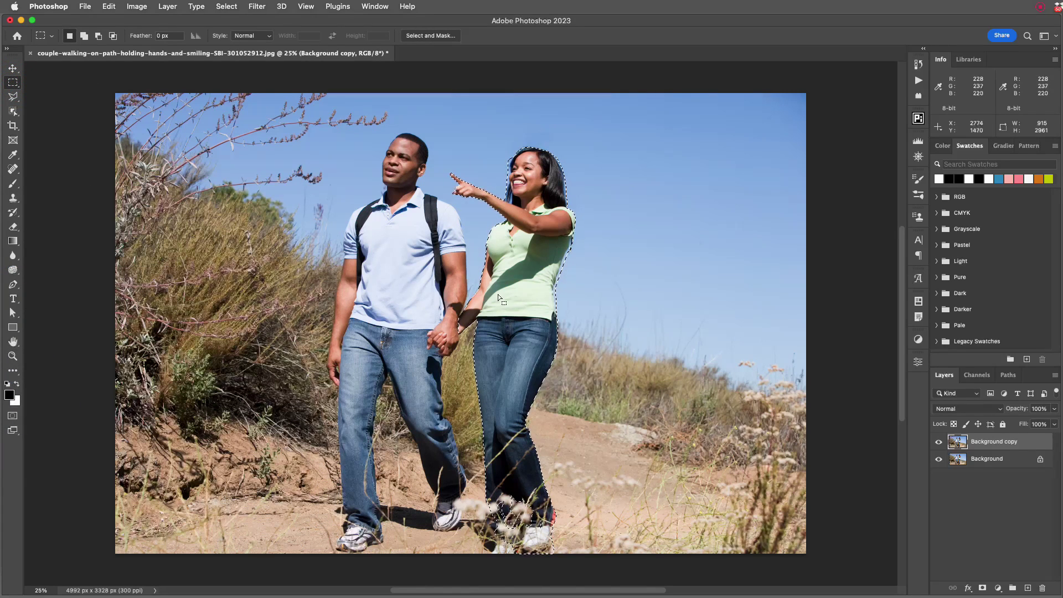
{"action": "right_click", "coordinate": [519, 281]}
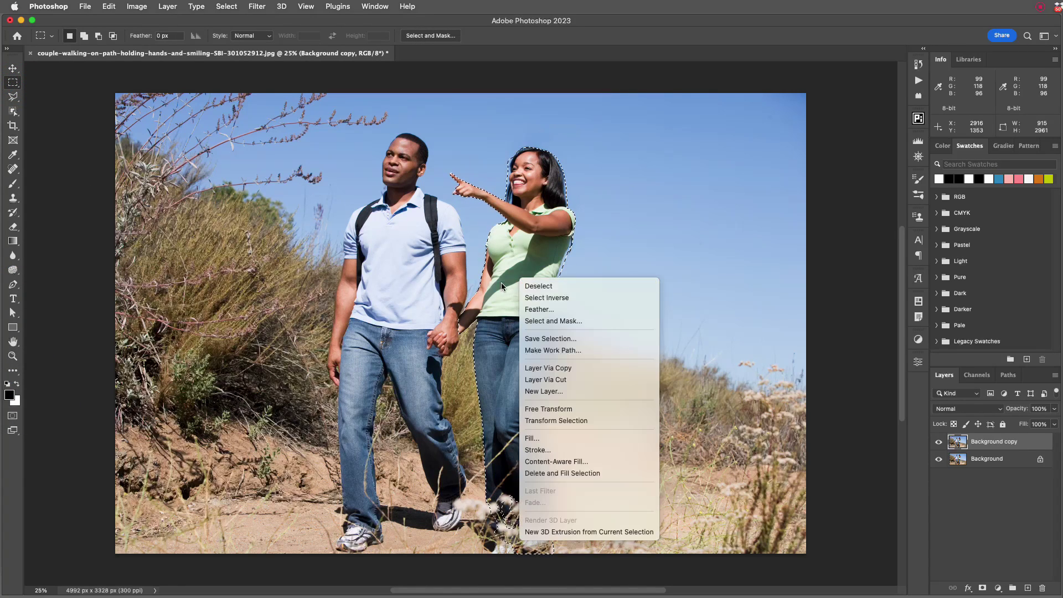
{"action": "left_click", "coordinate": [589, 474]}
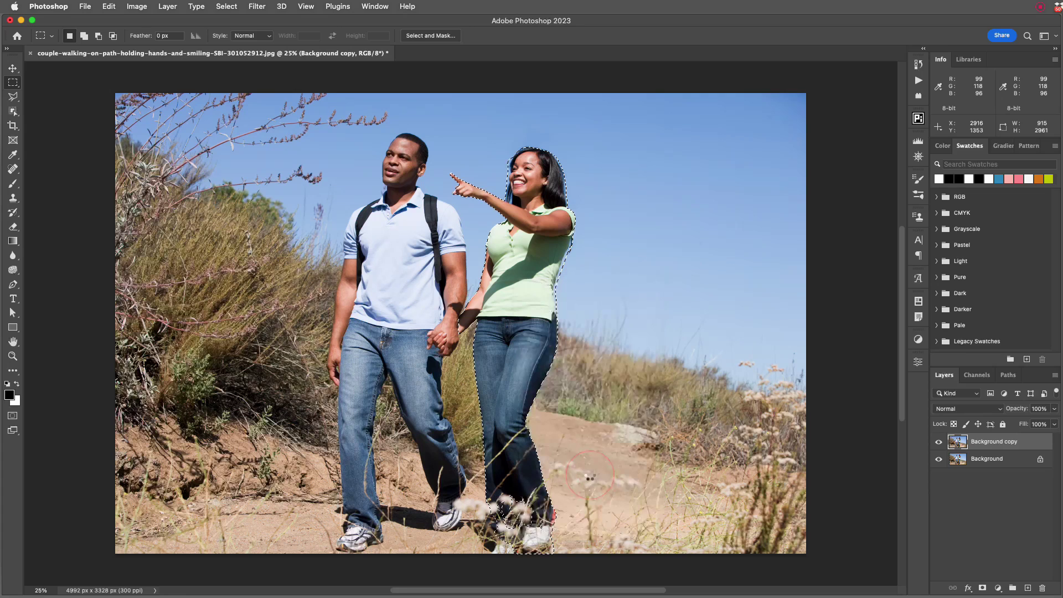